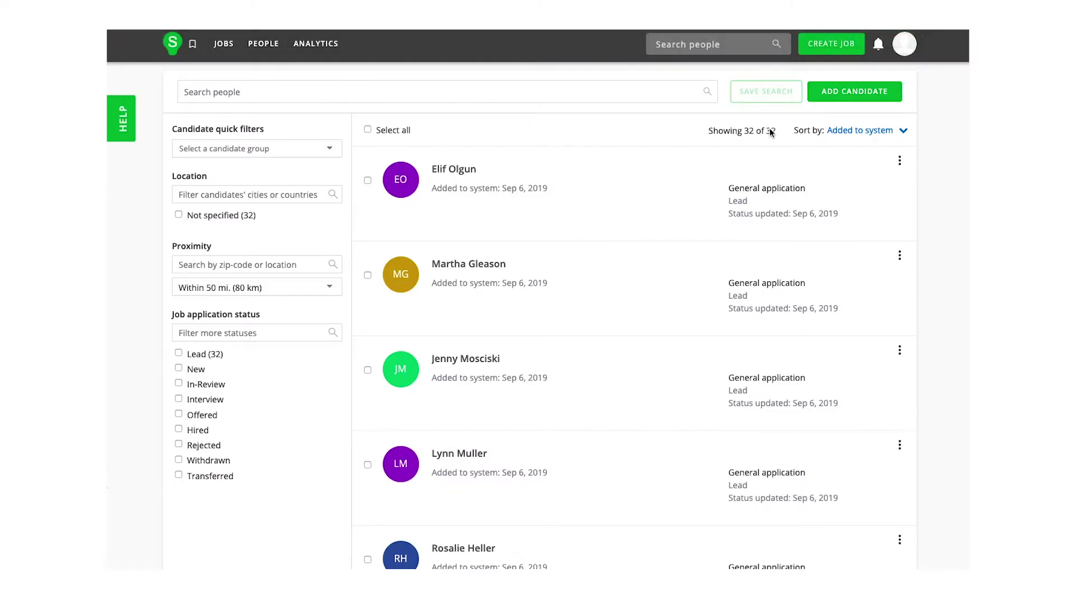
pyautogui.scroll(-3, 593, 252)
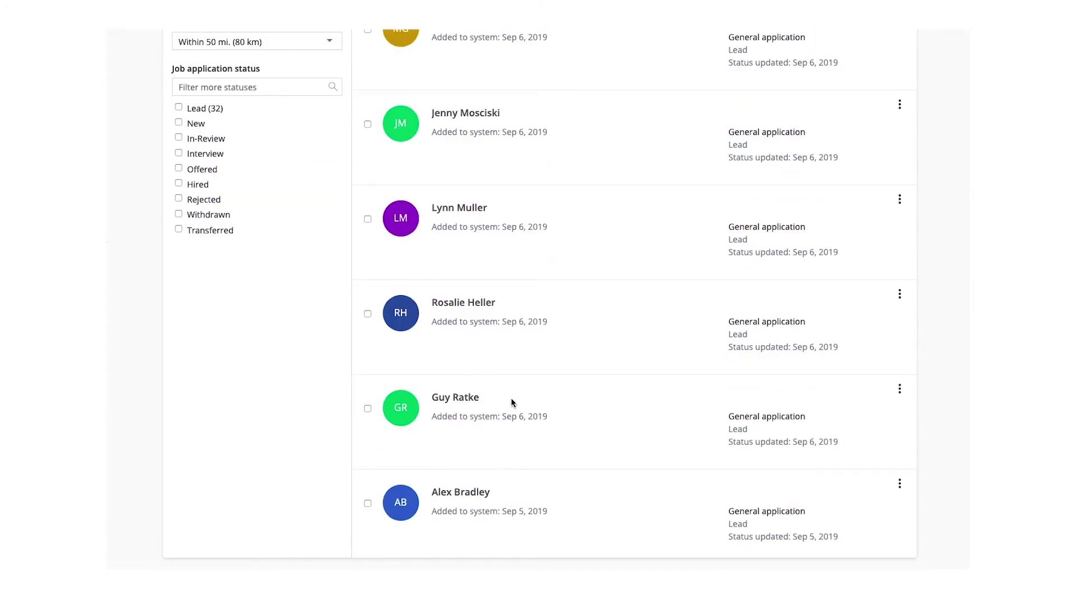
pyautogui.click(461, 493)
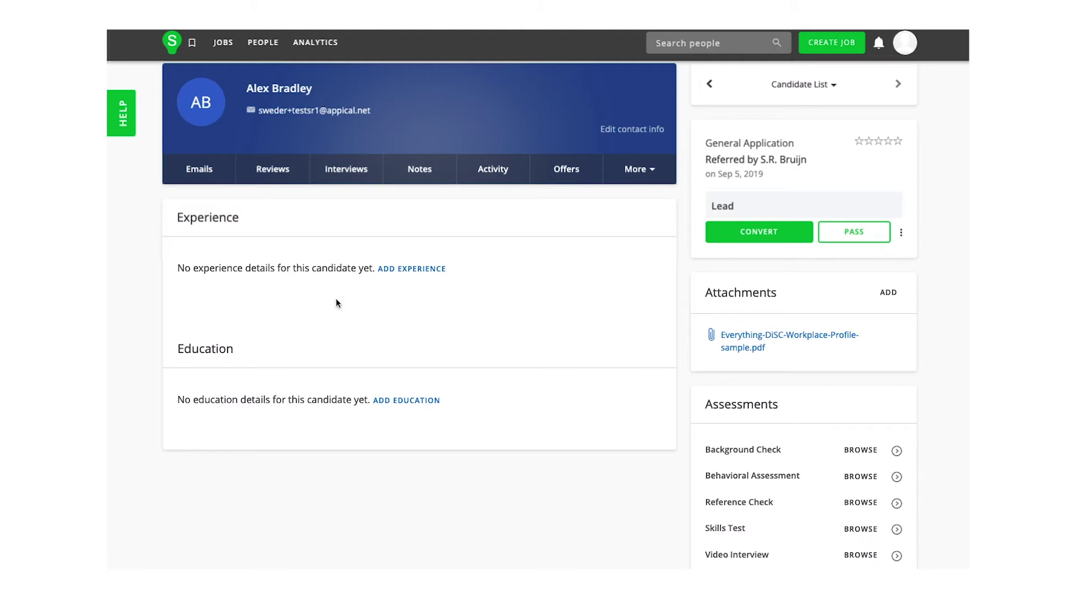
pyautogui.scroll(-5, 782, 341)
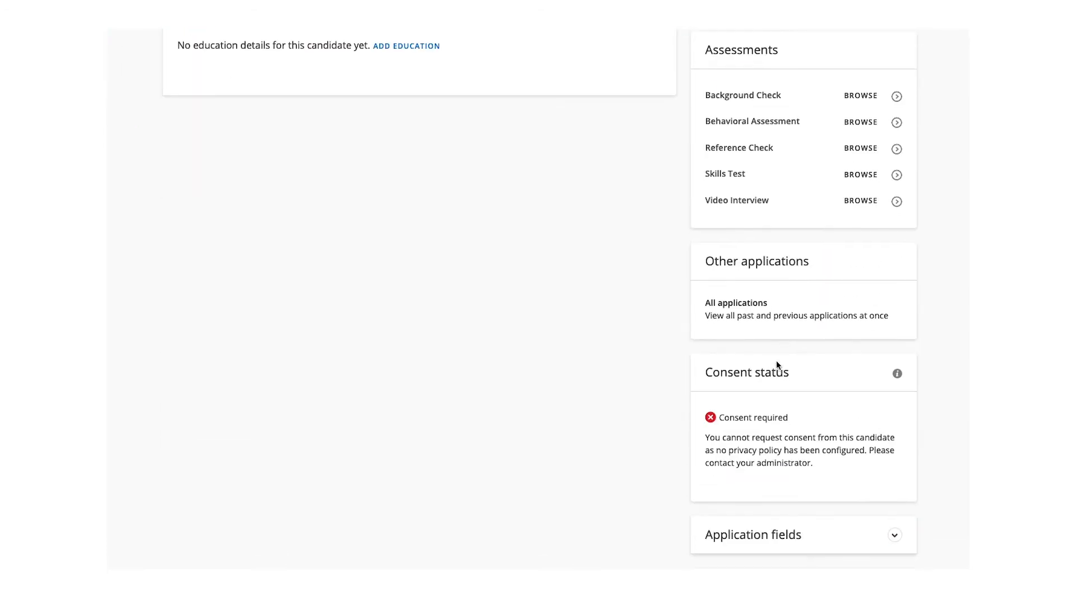
pyautogui.scroll(-2, 780, 535)
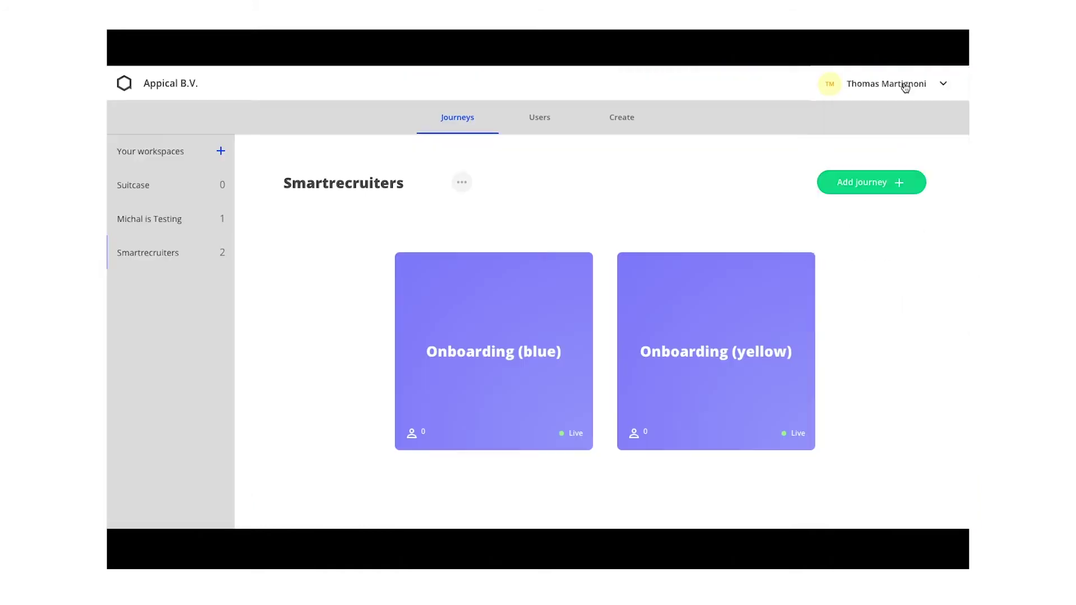
# Enable the SmartRecruiters integration in Company Settings and authorize Appical to access all candidates
pyautogui.click(905, 85)
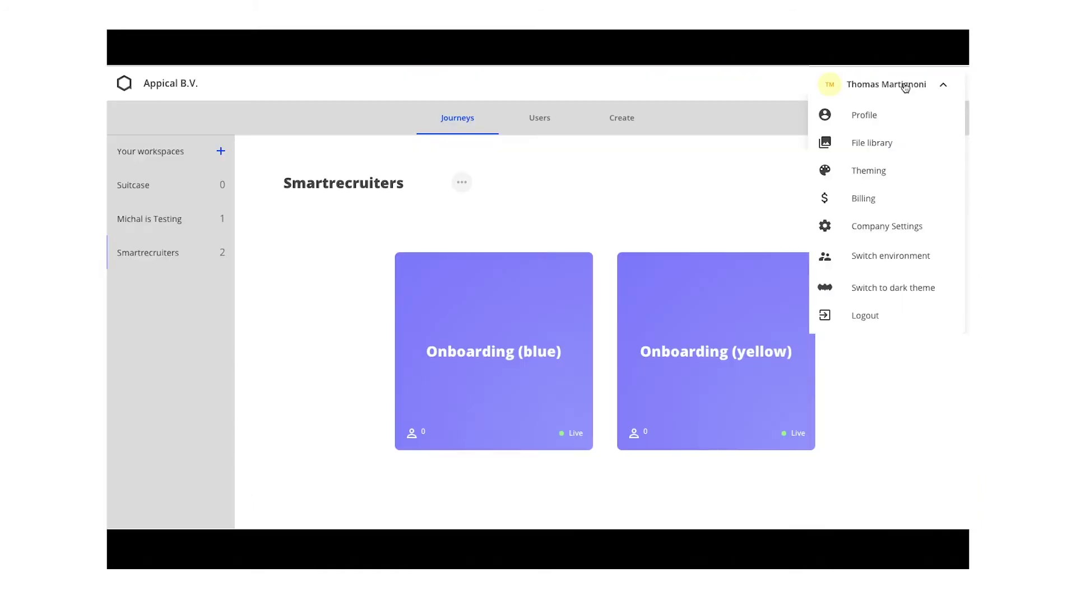
pyautogui.click(885, 227)
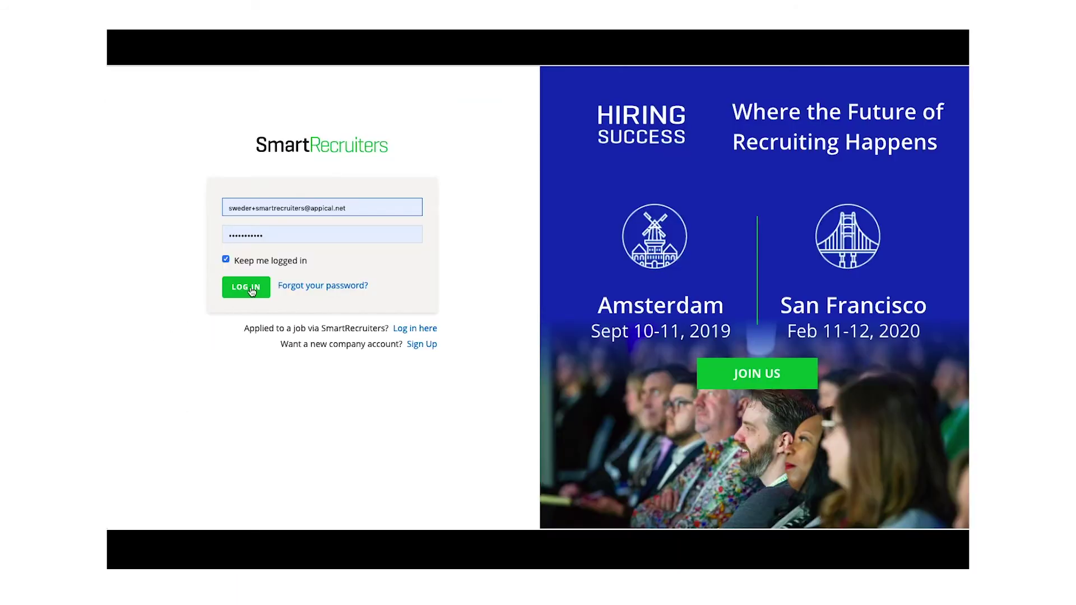
pyautogui.click(250, 289)
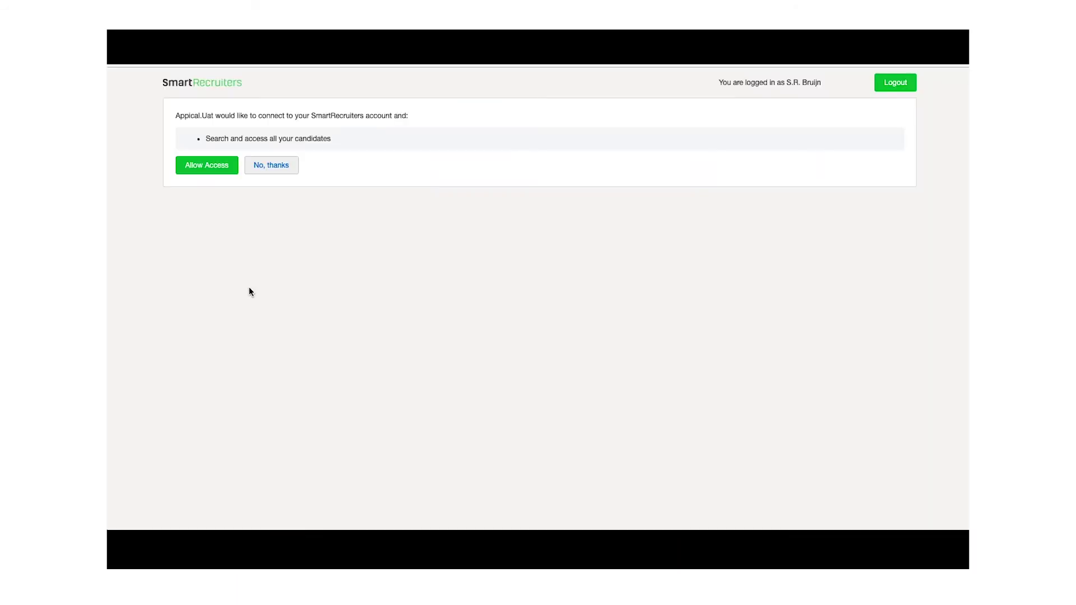
pyautogui.click(206, 165)
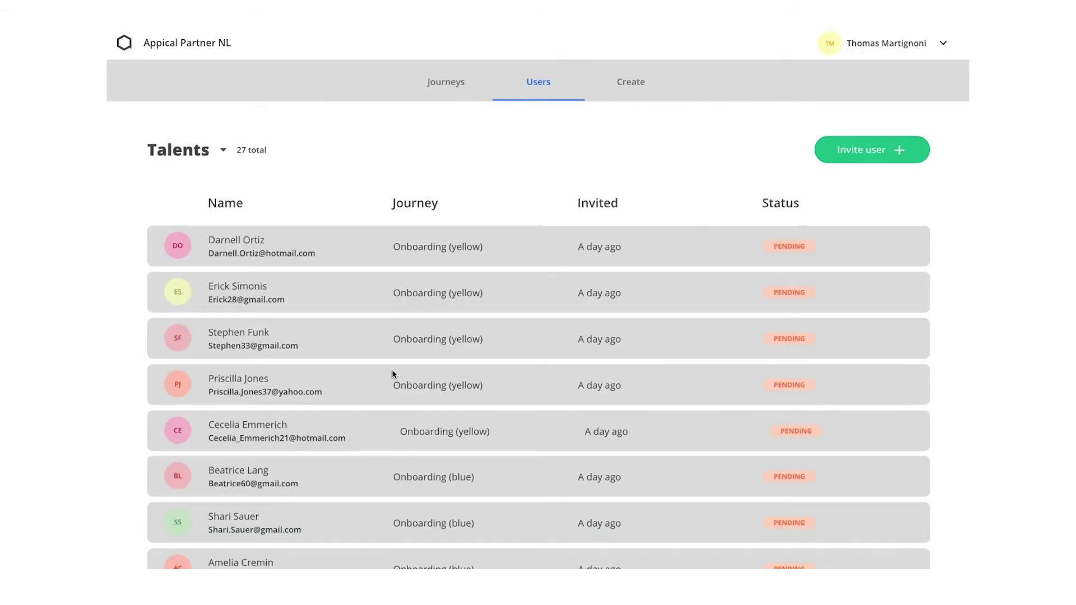
pyautogui.scroll(-3, 393, 373)
# View the imported candidate's talent profile, then show the Smartrecruiters workspace journeys
pyautogui.click(253, 539)
pyautogui.click(447, 84)
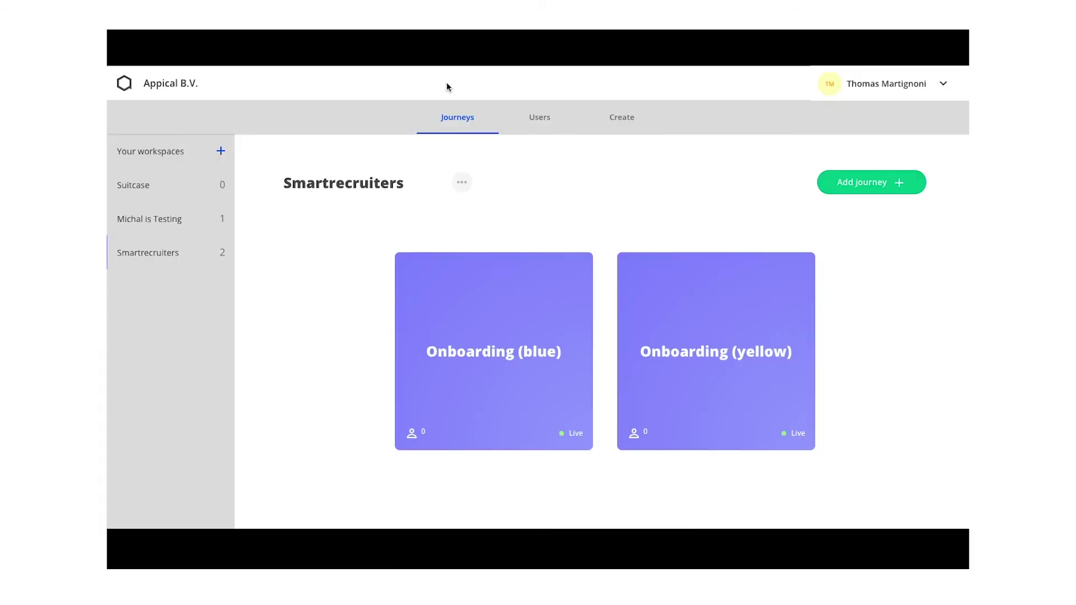
# Preview the Onboarding (blue) journey as a new hire sees it
pyautogui.click(500, 361)
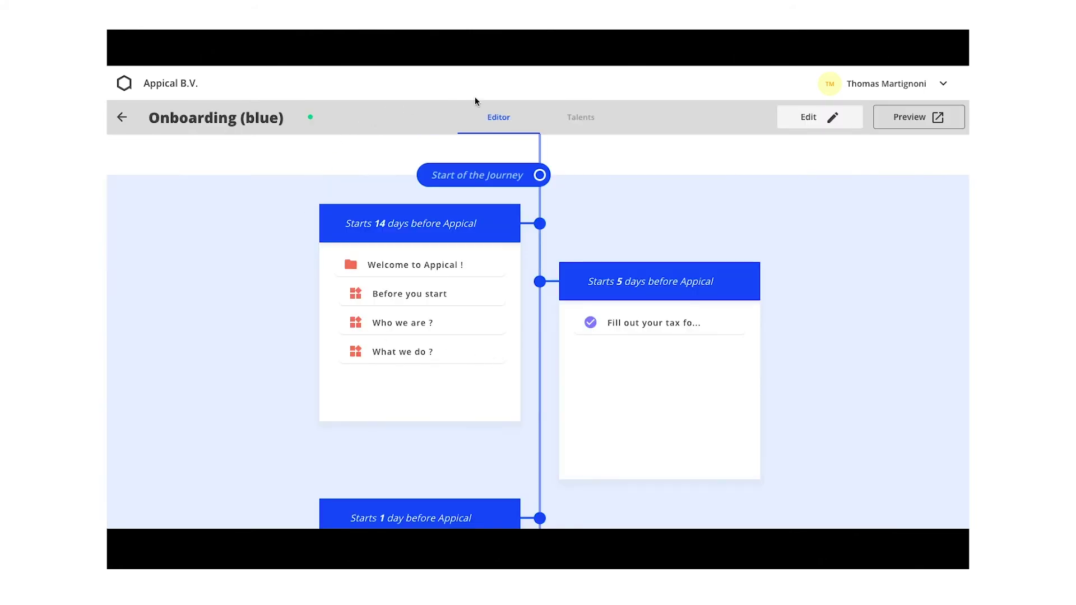
pyautogui.click(917, 120)
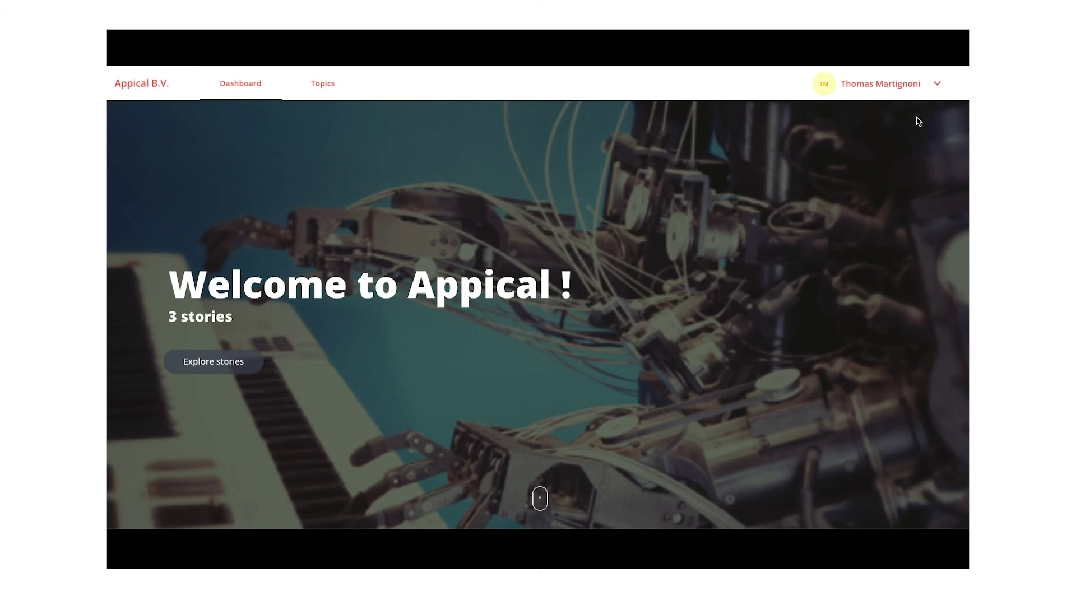